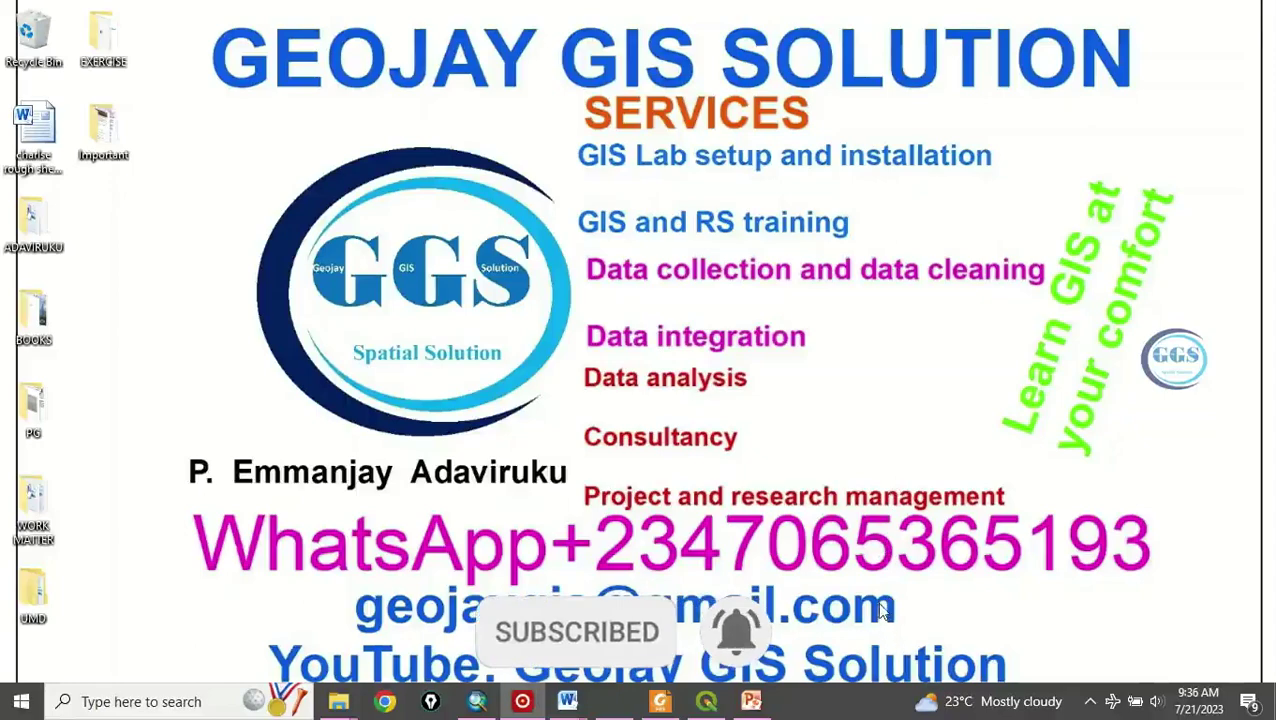
# - Show the PowerPoint title slide on the QGIS search box, then minimize it
pyautogui.click(757, 704)
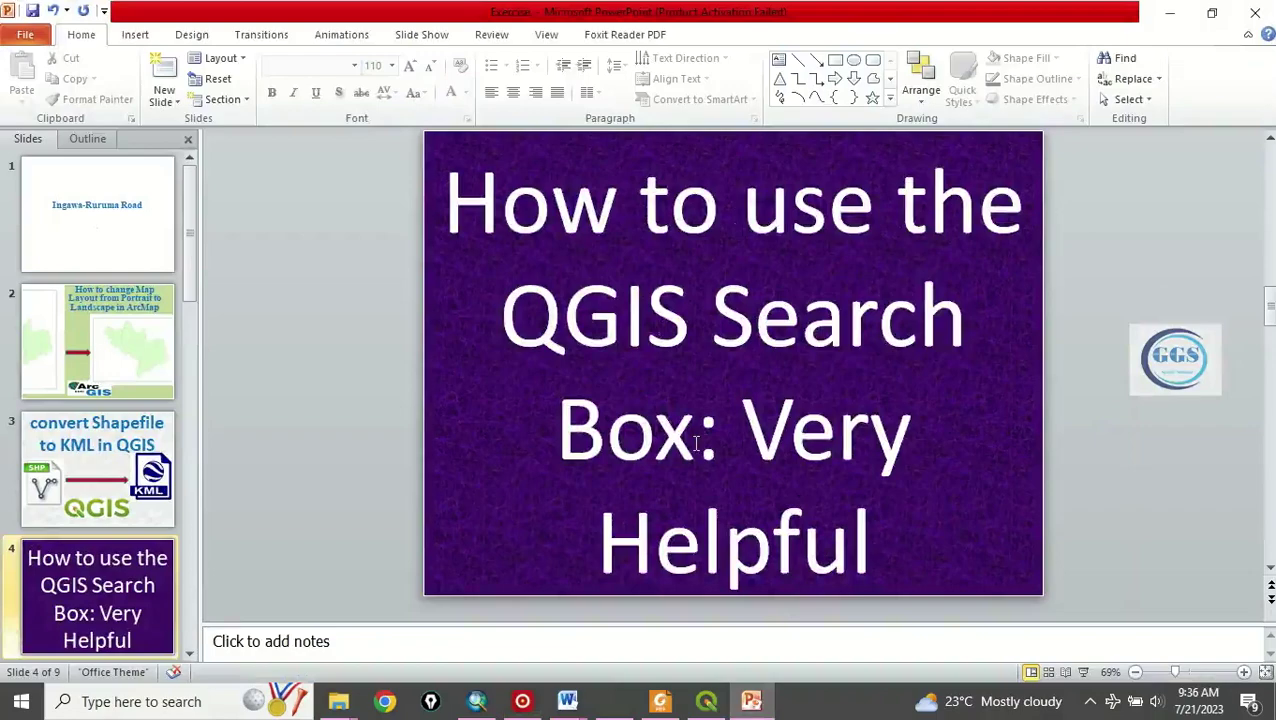
pyautogui.click(1172, 14)
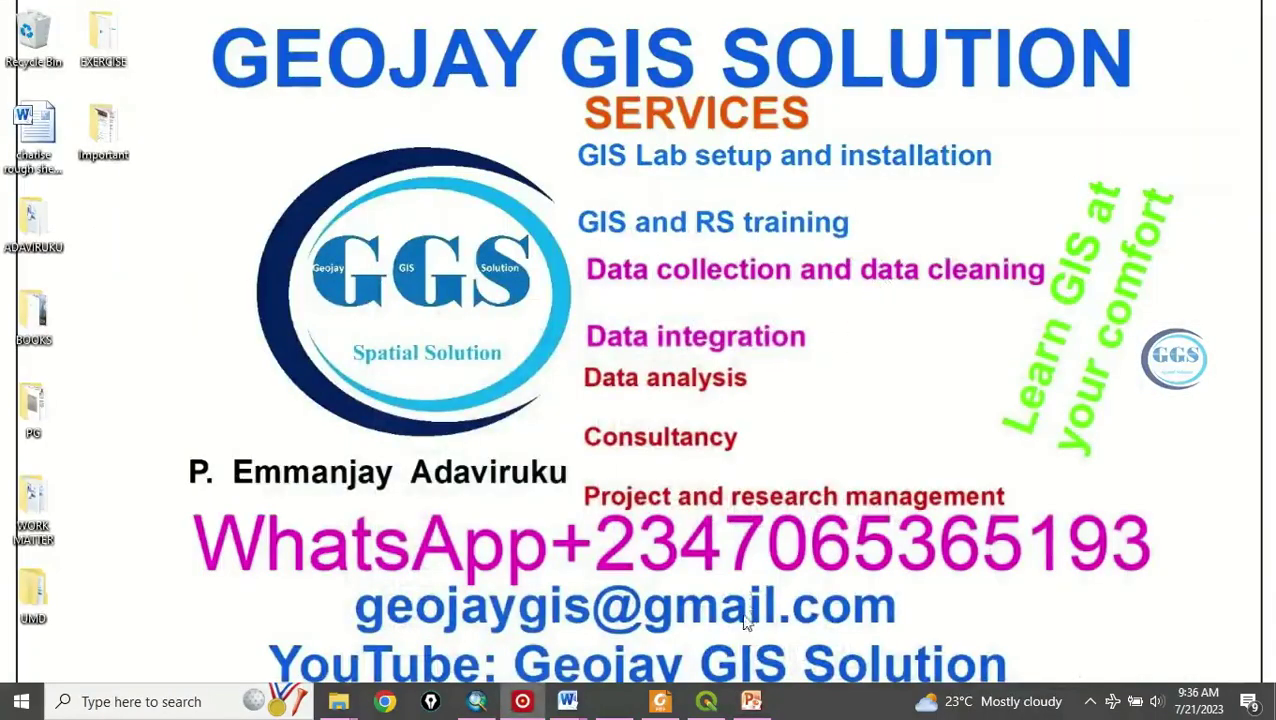
# - Bring up the Digital taxation management system project and pan the parcel map slightly right and down
pyautogui.click(704, 703)
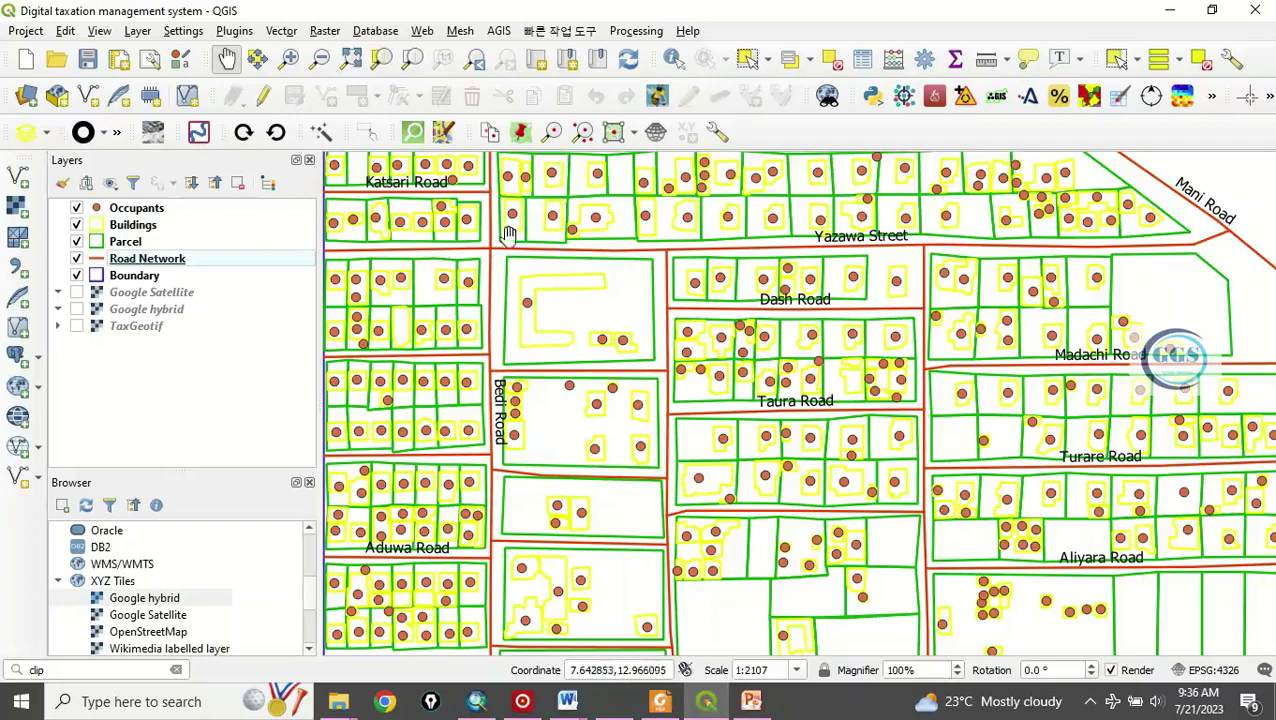
pyautogui.moveTo(710, 347); pyautogui.dragTo(745, 362)
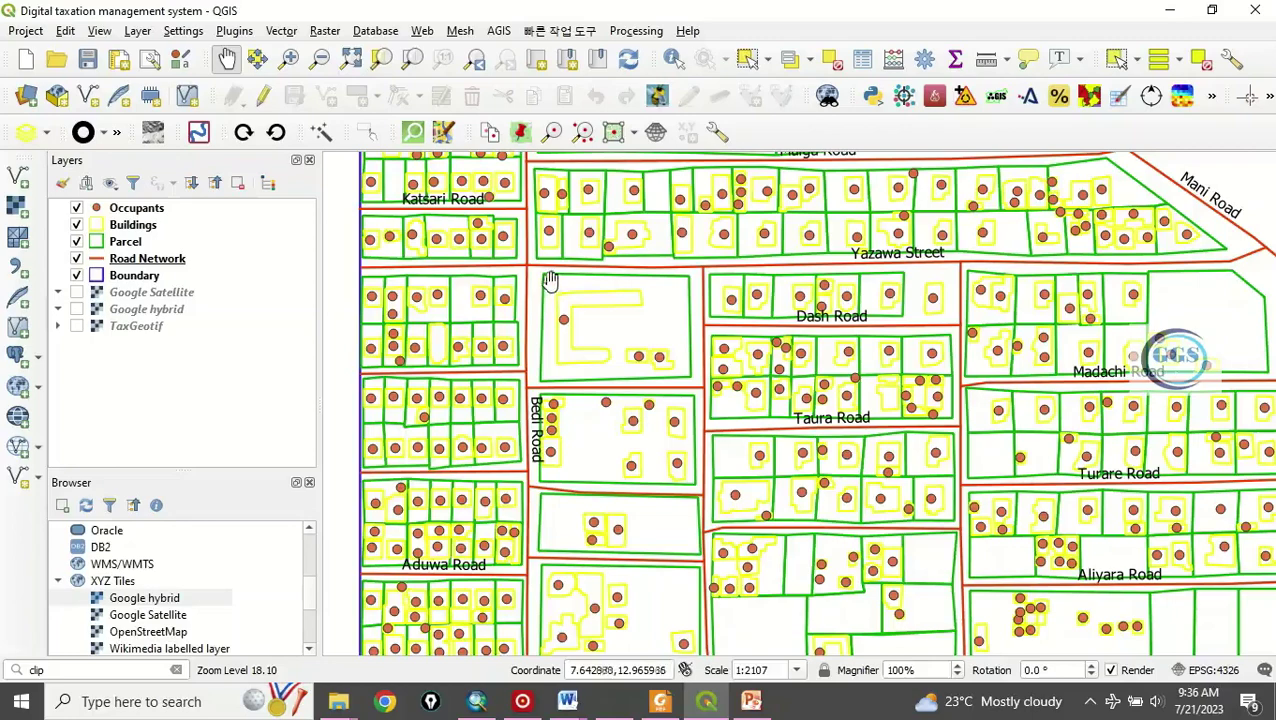
pyautogui.click(634, 31)
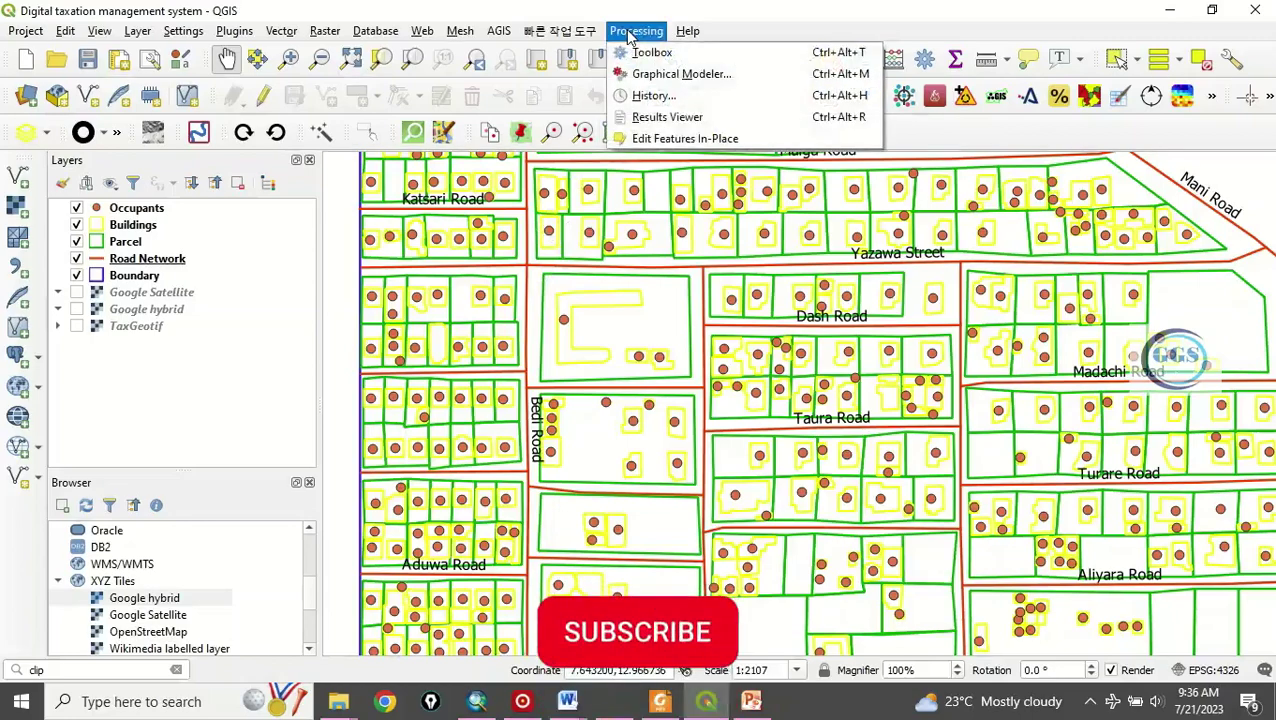
pyautogui.click(648, 52)
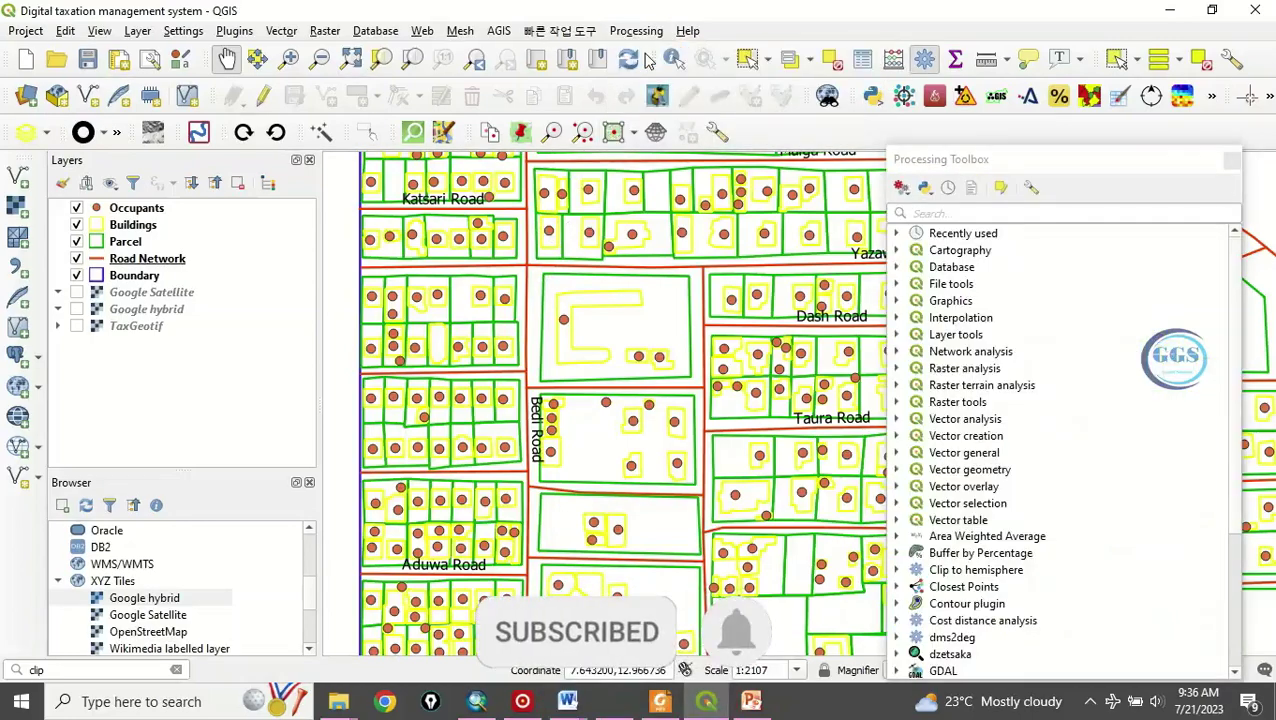
pyautogui.click(895, 351)
pyautogui.click(990, 401)
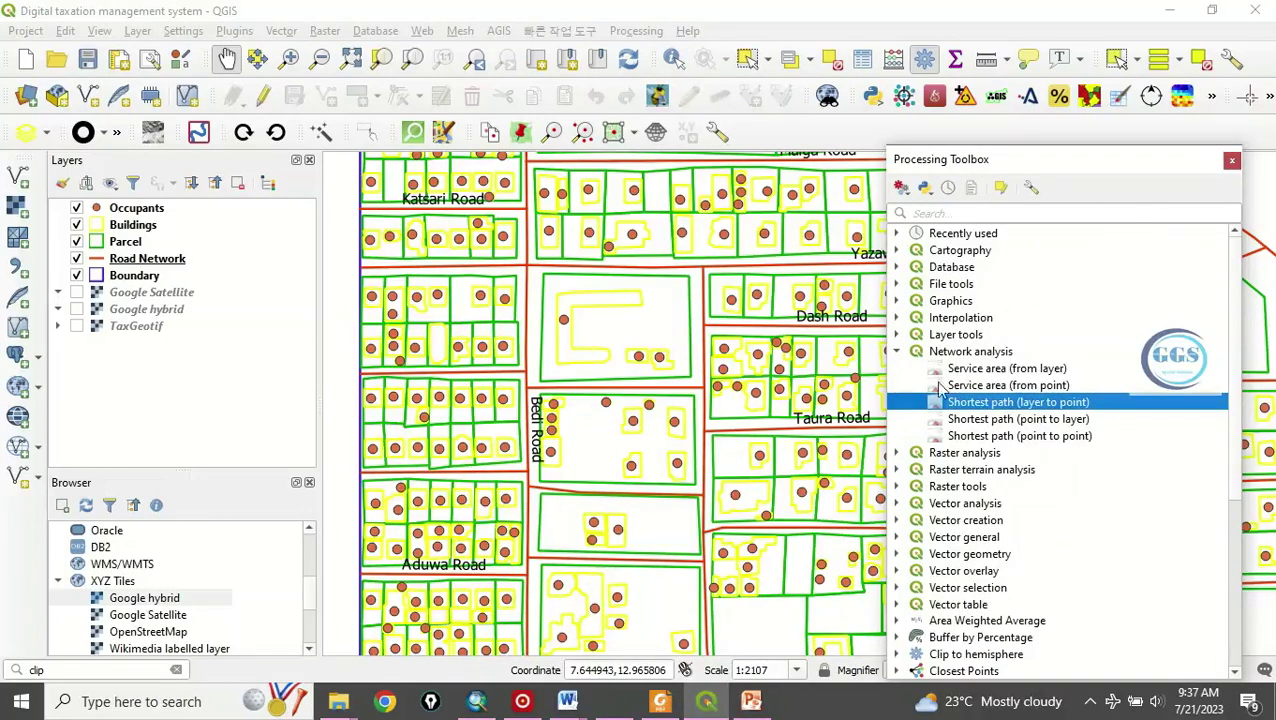
pyautogui.click(1233, 163)
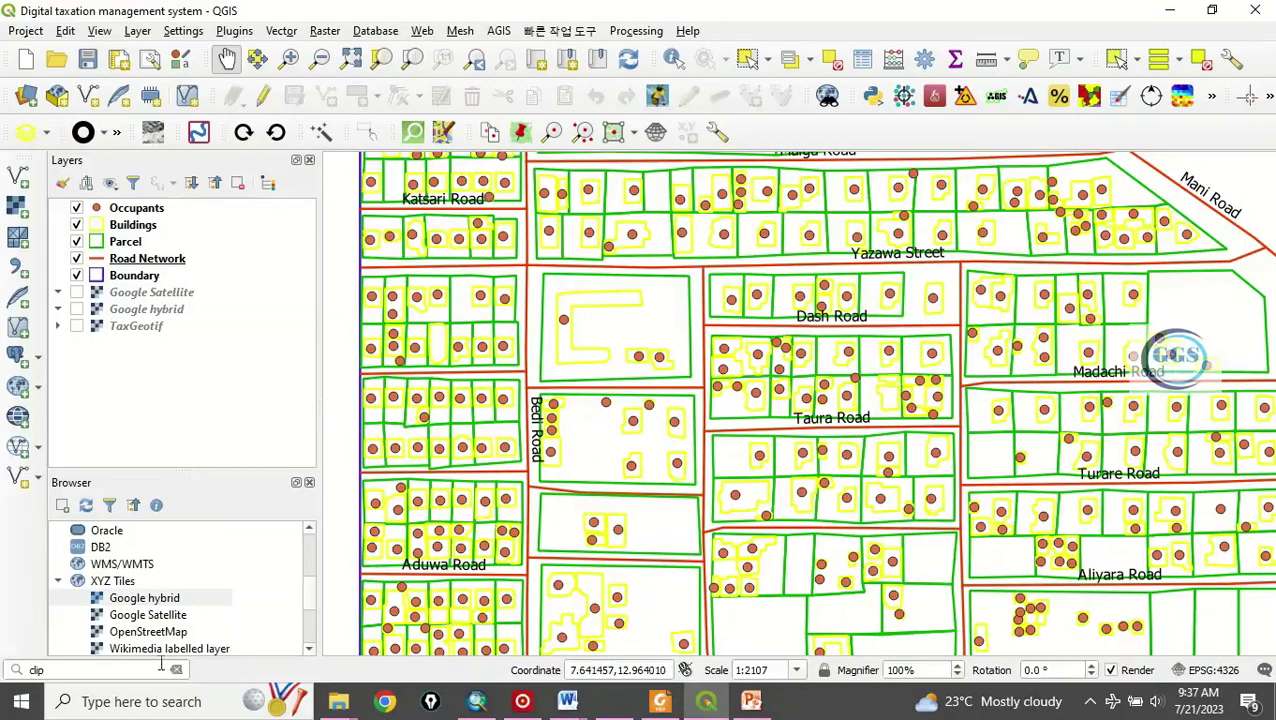
# - Replace 'clip' with 'shortest' in the locator to list Shortest path algorithms, then clear it
pyautogui.click(47, 673)
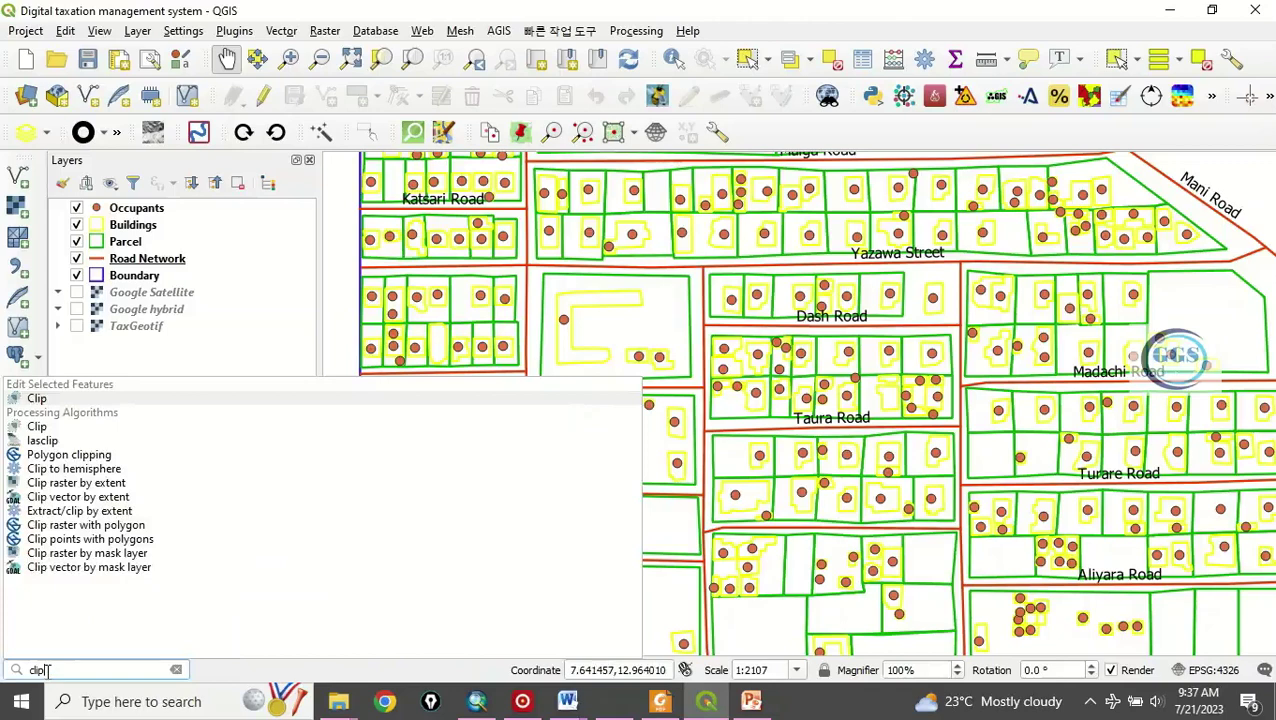
pyautogui.press('BackSpace')
pyautogui.press('BackSpace')
pyautogui.press('BackSpace')
pyautogui.press('BackSpace')
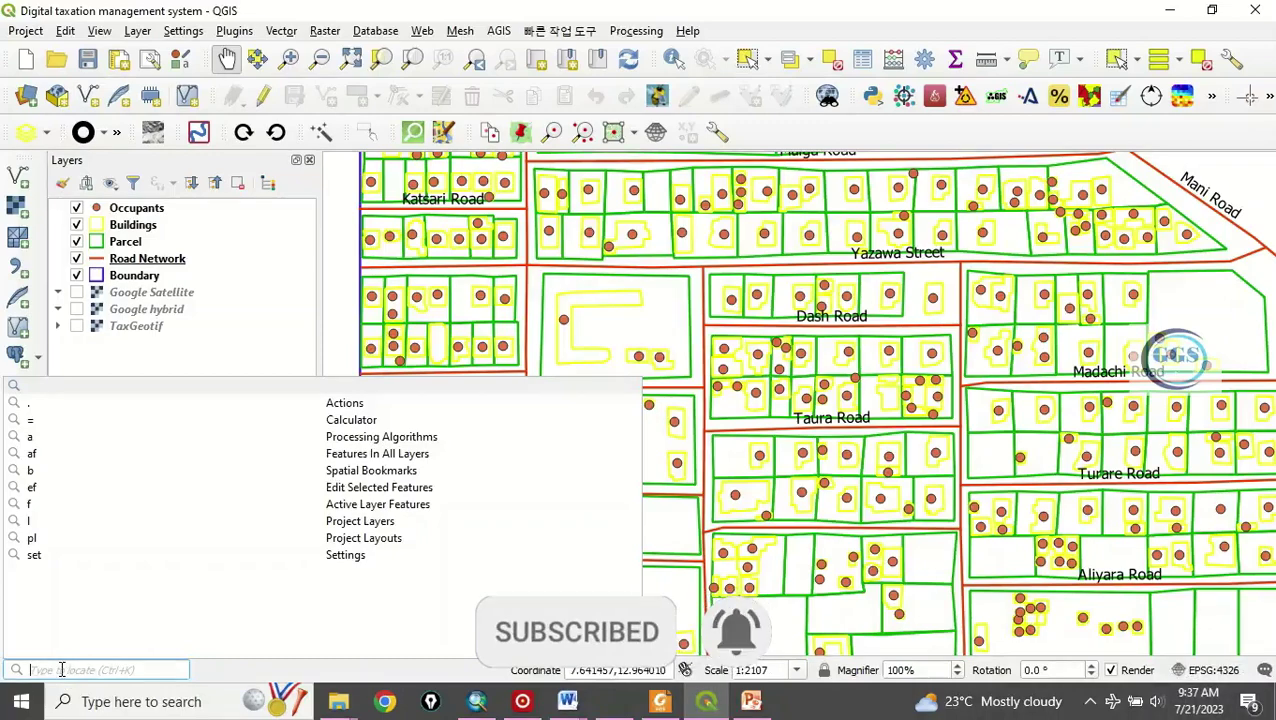
pyautogui.write('short')
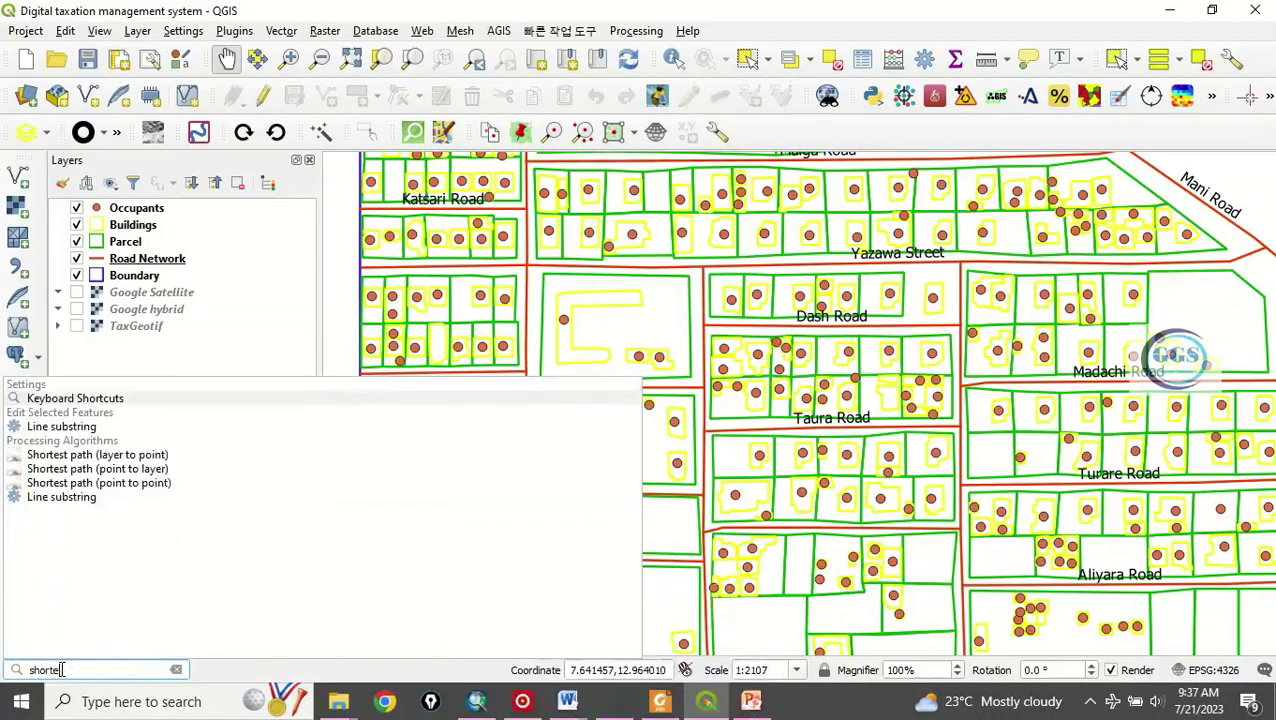
pyautogui.write('e')
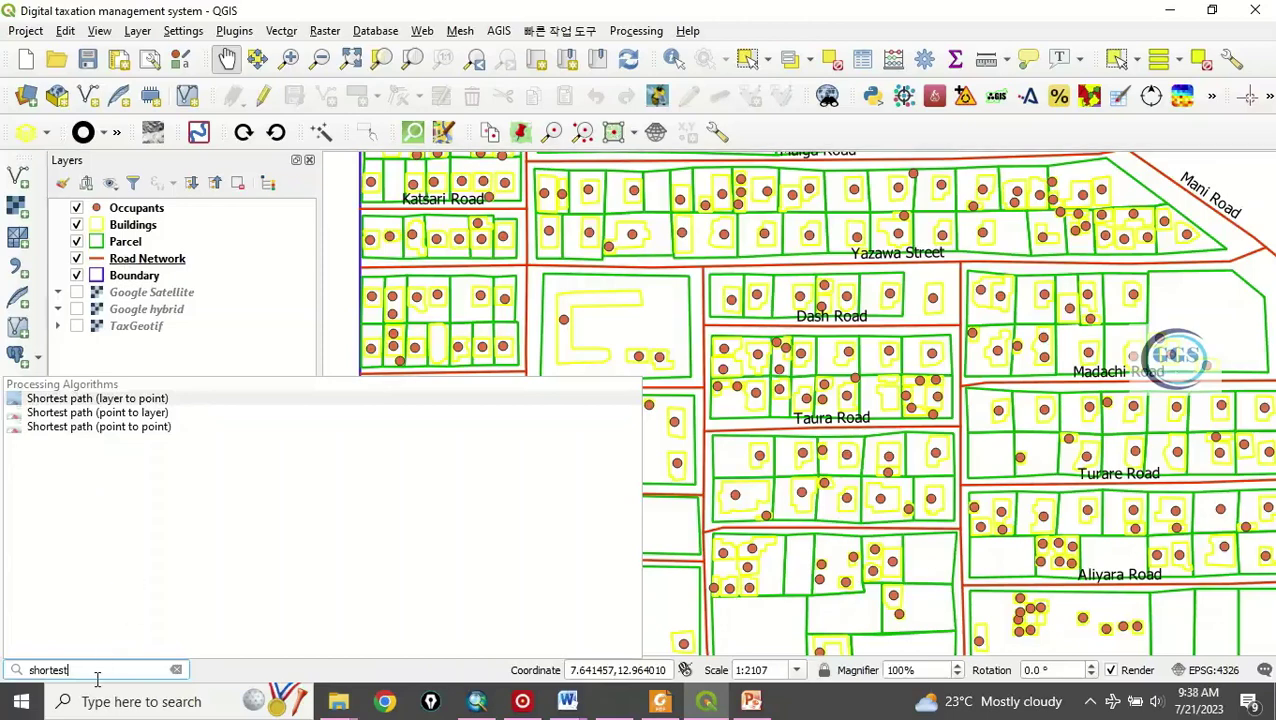
pyautogui.press('BackSpace')
pyautogui.press('BackSpace')
pyautogui.press('BackSpace')
pyautogui.press('BackSpace')
pyautogui.press('BackSpace')
pyautogui.press('BackSpace')
pyautogui.press('BackSpace')
pyautogui.press('BackSpace')
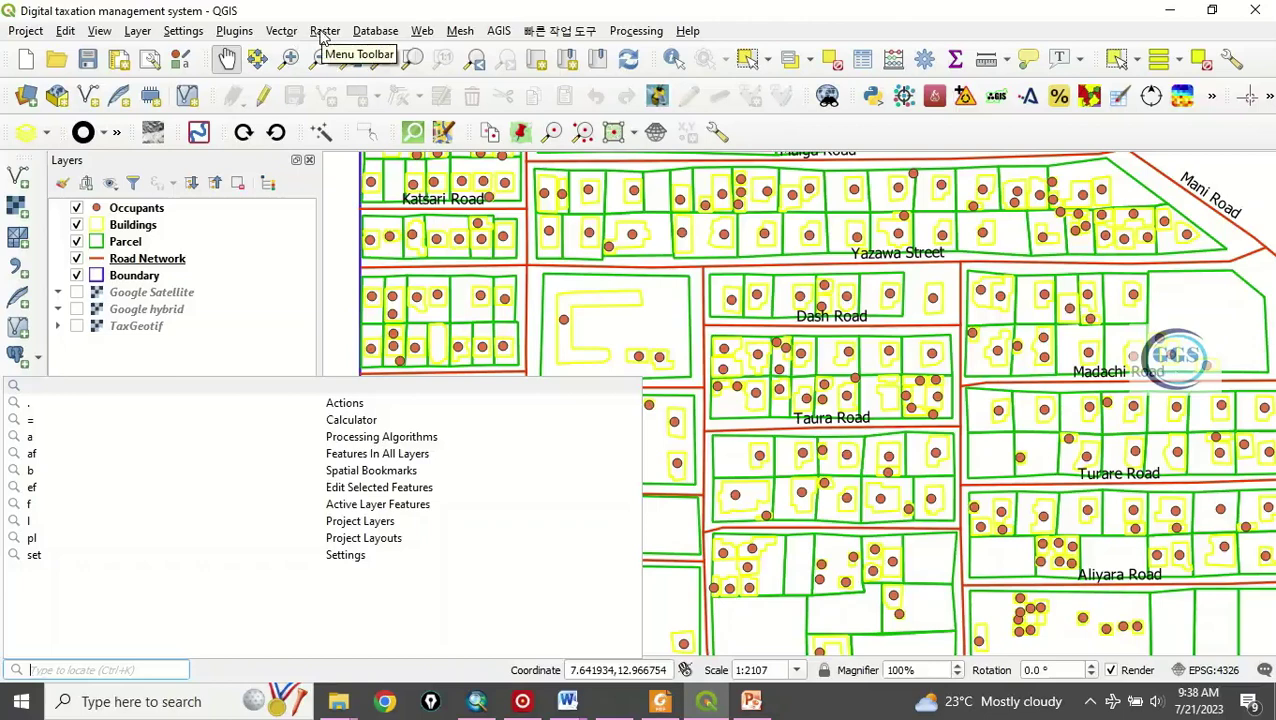
pyautogui.click(322, 31)
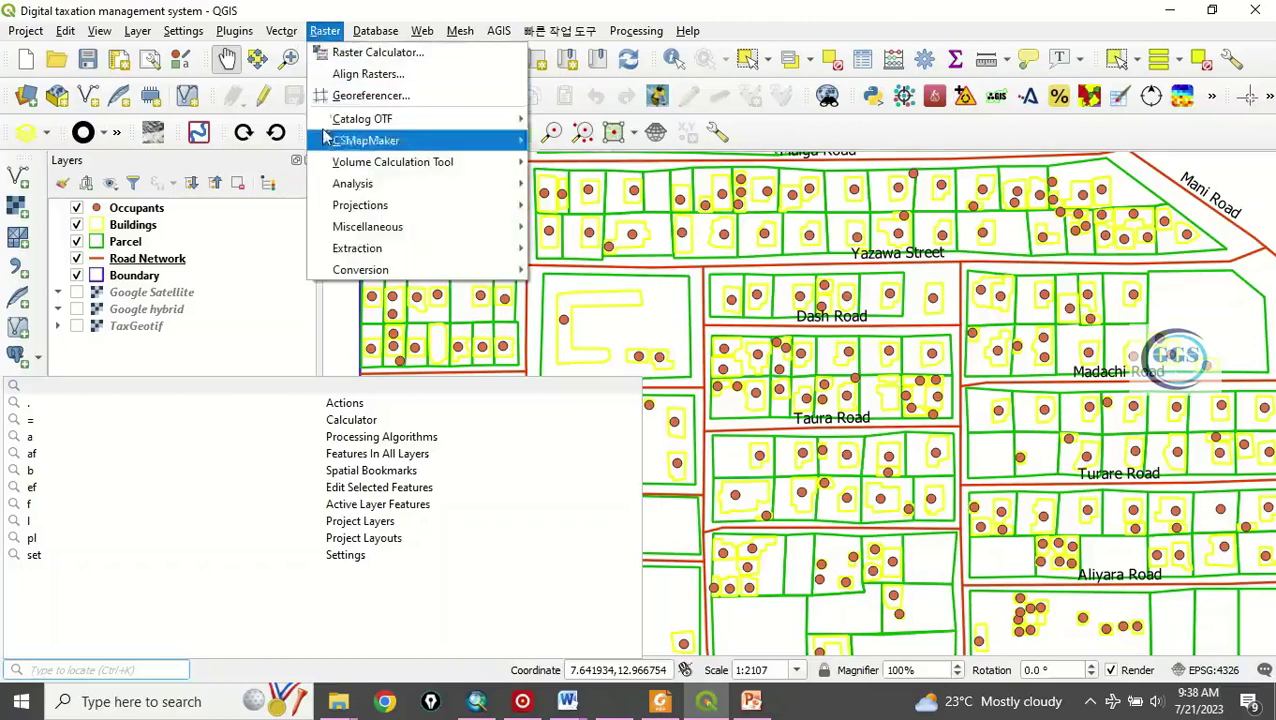
pyautogui.moveTo(357, 248)
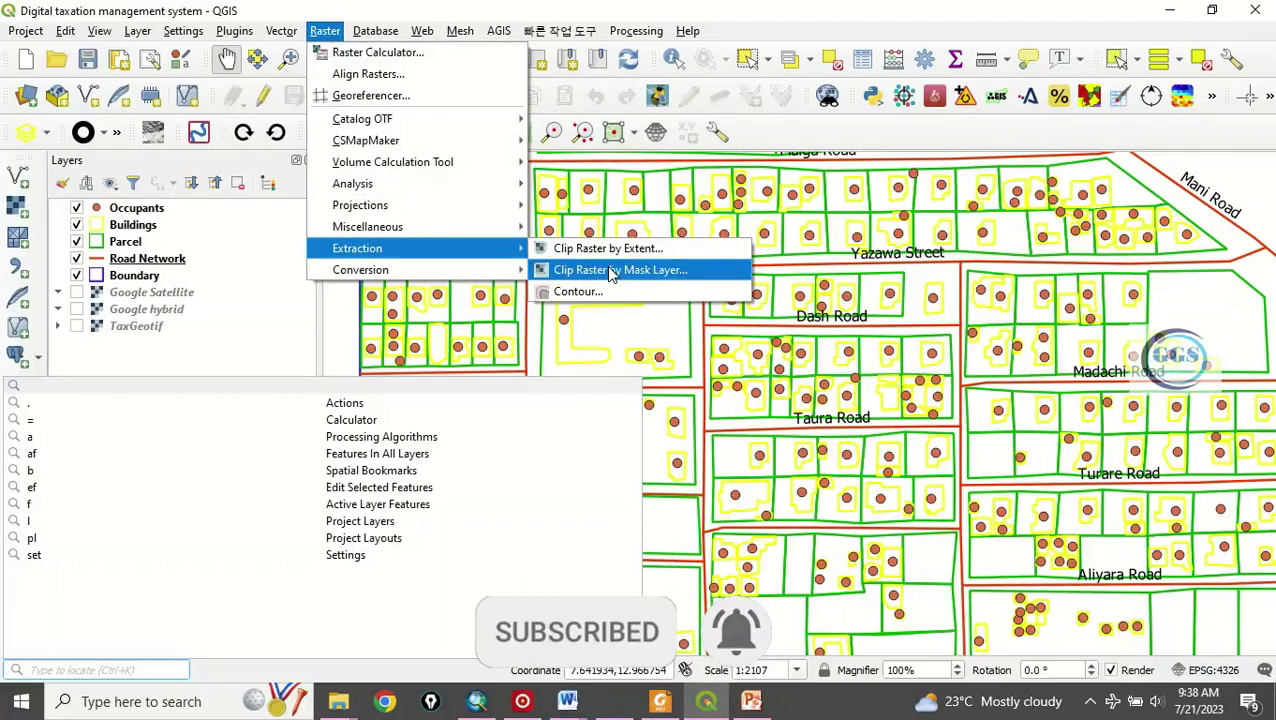
pyautogui.click(325, 30)
pyautogui.click(281, 30)
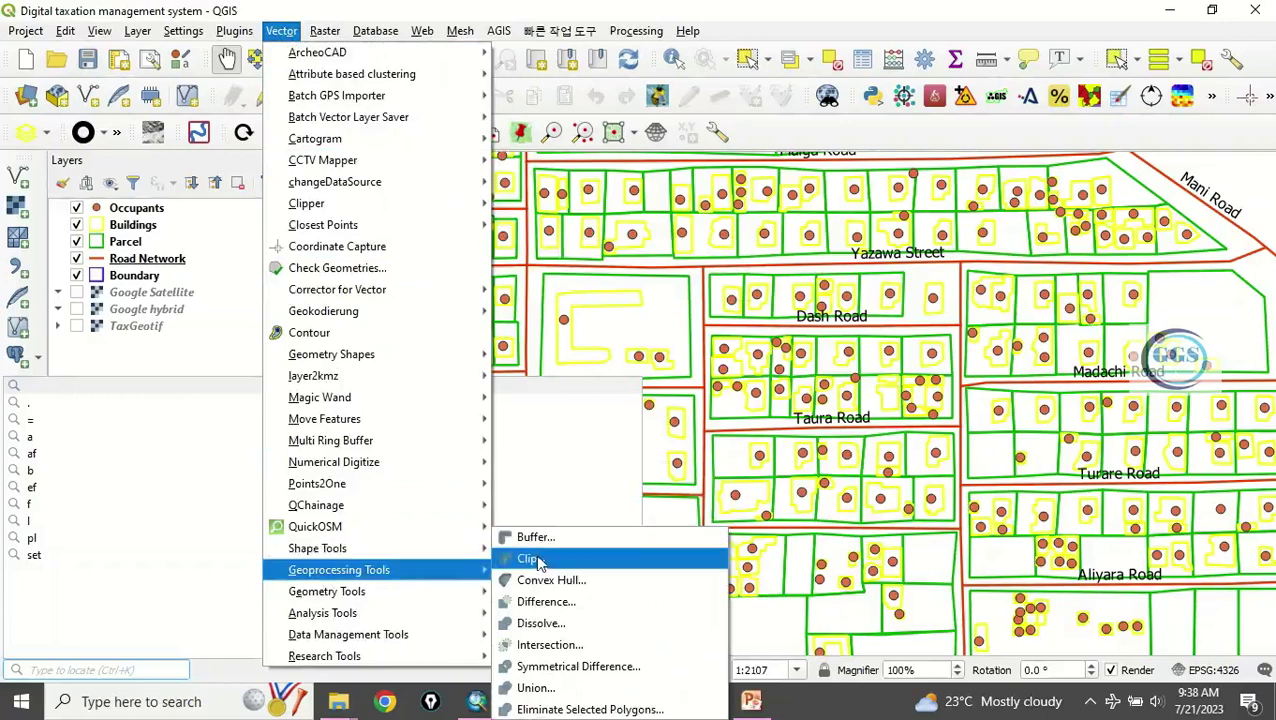
pyautogui.click(199, 480)
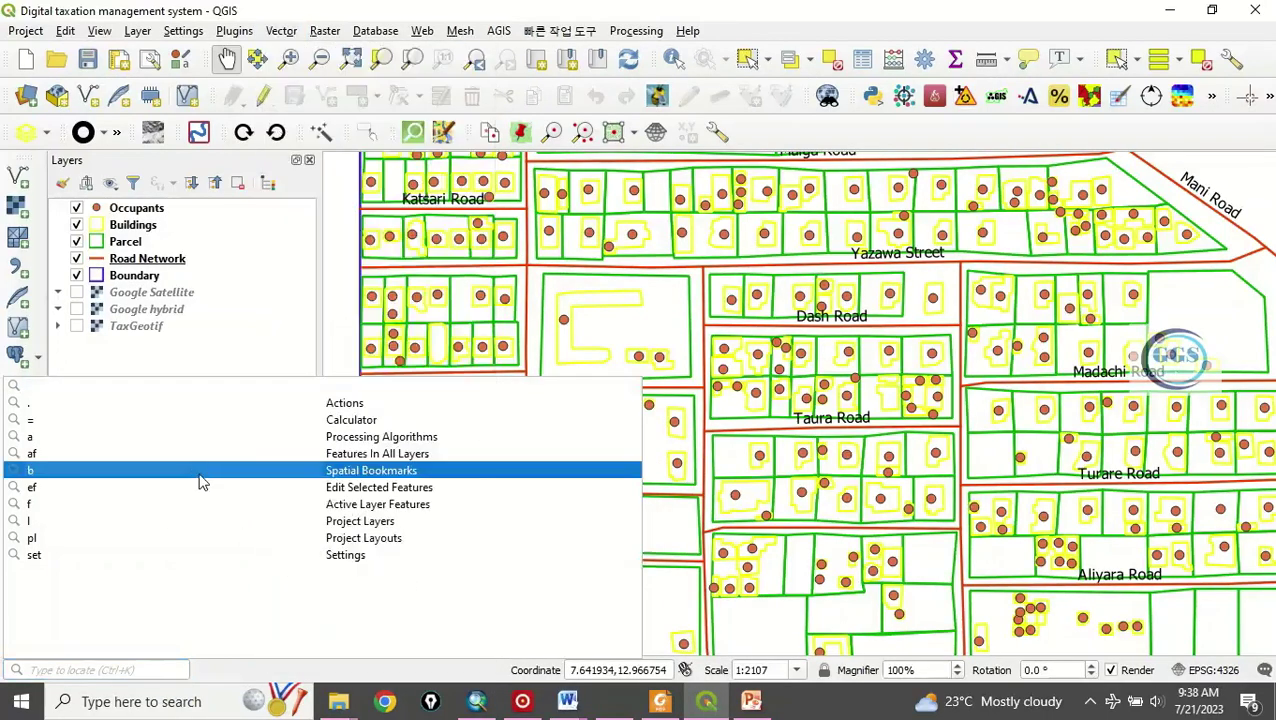
# - Search 'clip' in the locator to list algorithms like Clip and Clip raster by mask layer
pyautogui.click(270, 327)
pyautogui.click(48, 670)
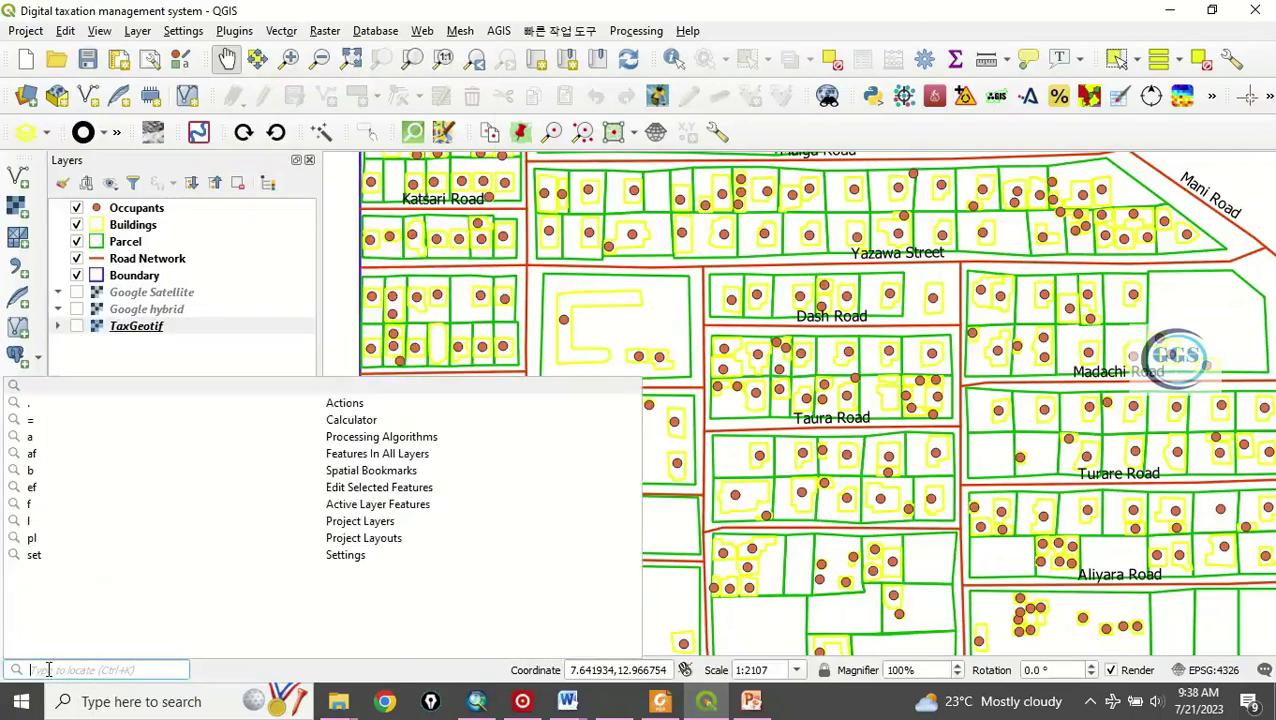
pyautogui.write('cli')
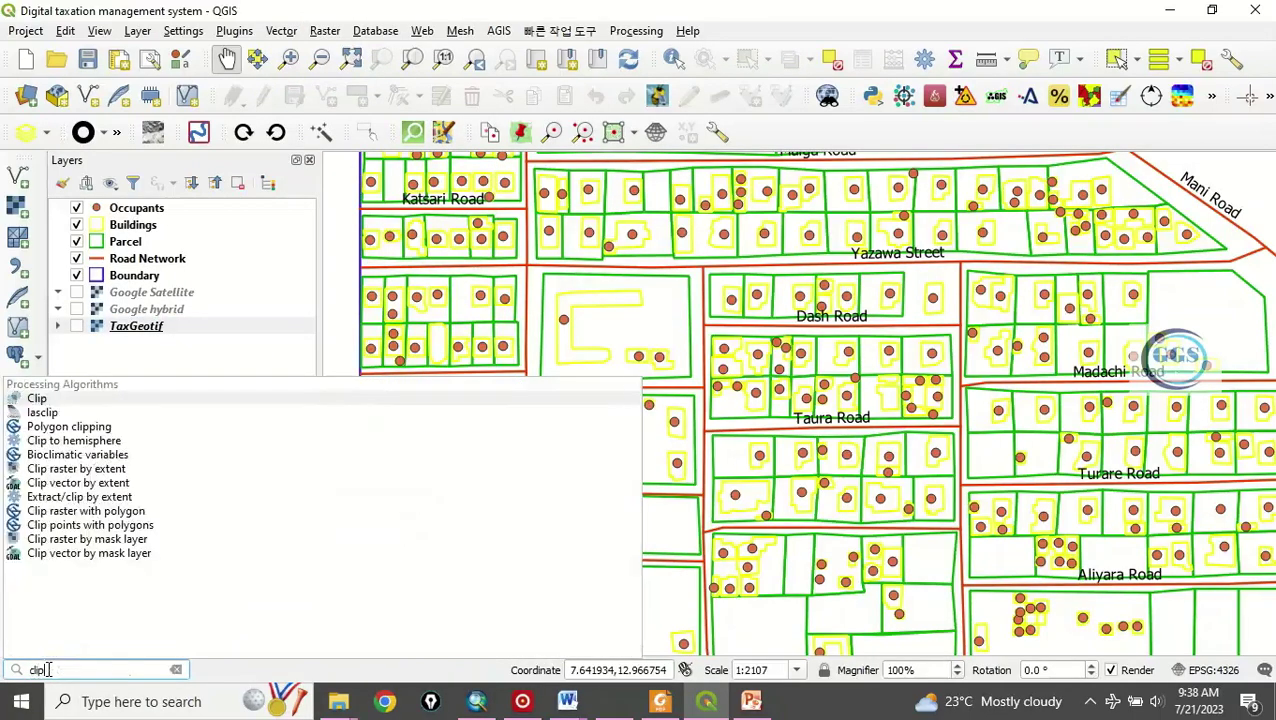
pyautogui.write('p')
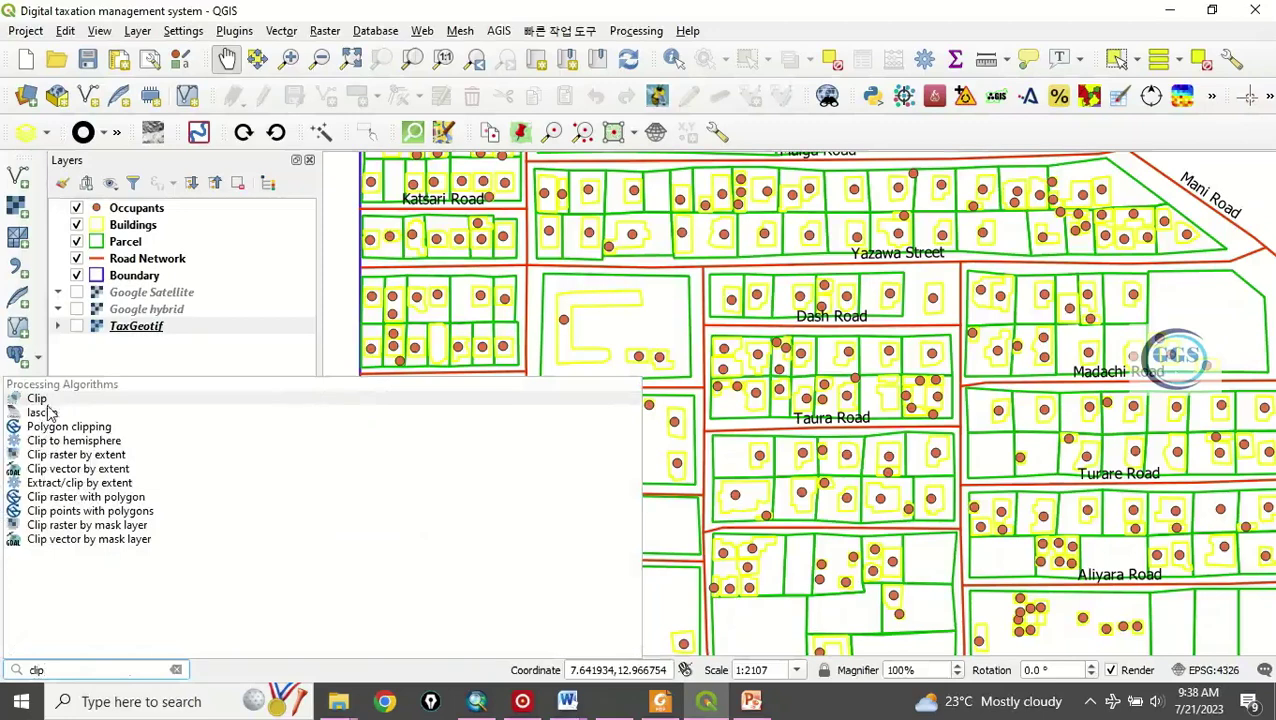